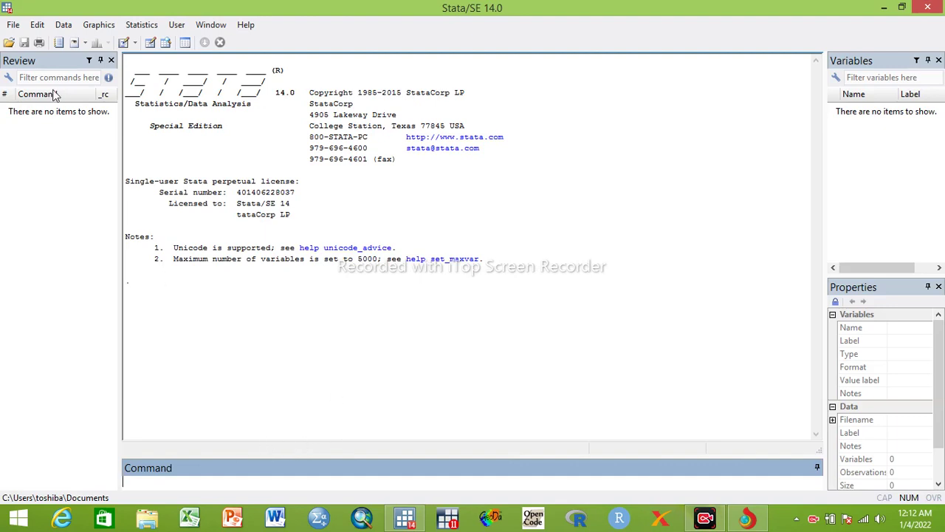
- Load the cancer.dta example dataset installed with Stata and return to the main results window
{"action": "left_click", "coordinate": [8, 42]}
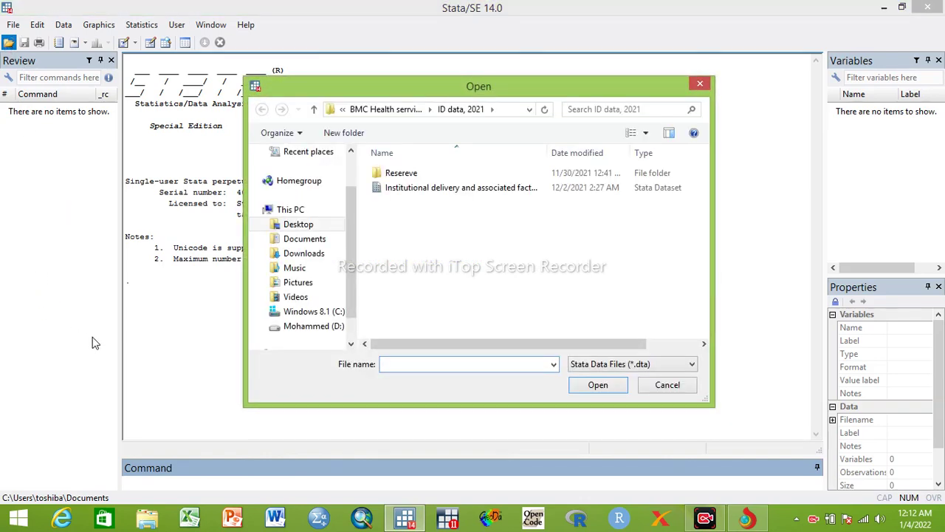
{"action": "left_click", "coordinate": [701, 84]}
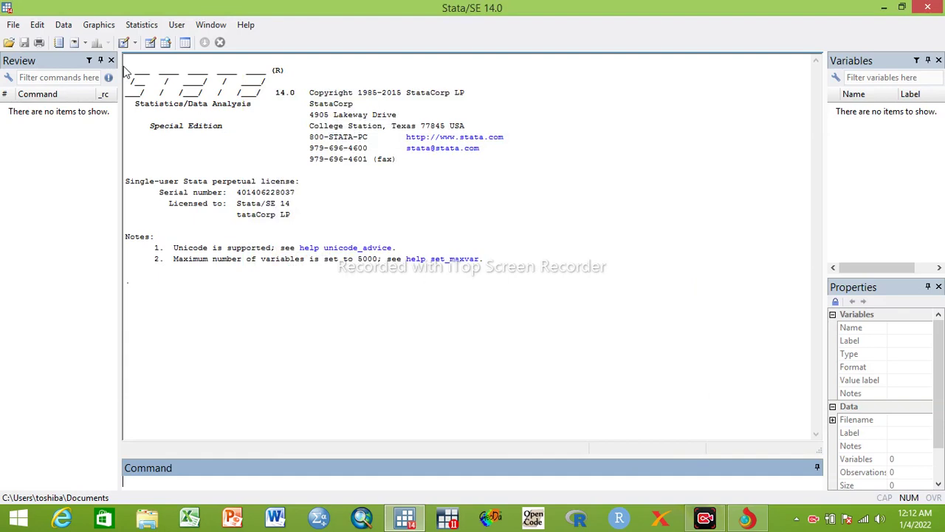
{"action": "left_click", "coordinate": [13, 24]}
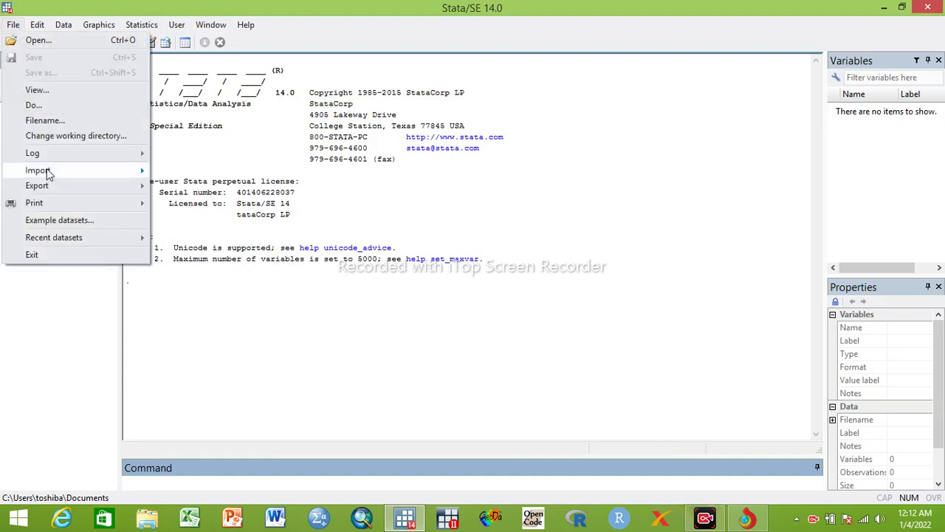
{"action": "left_click", "coordinate": [57, 221]}
{"action": "left_click", "coordinate": [116, 181]}
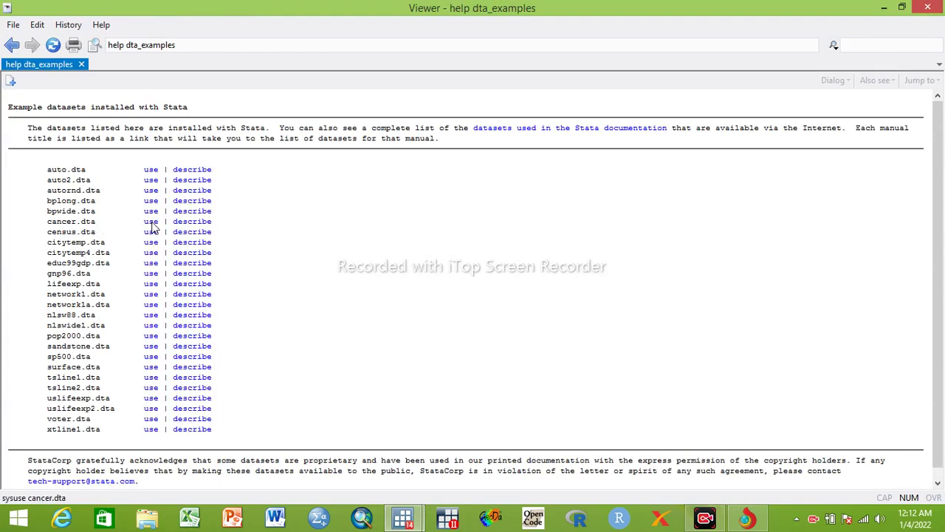
{"action": "mouse_move", "coordinate": [403, 517]}
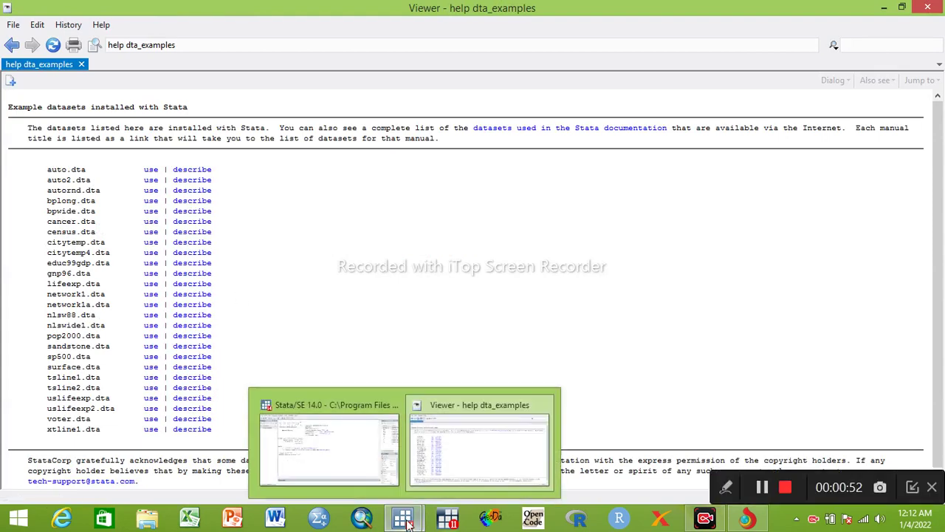
{"action": "left_click", "coordinate": [333, 457]}
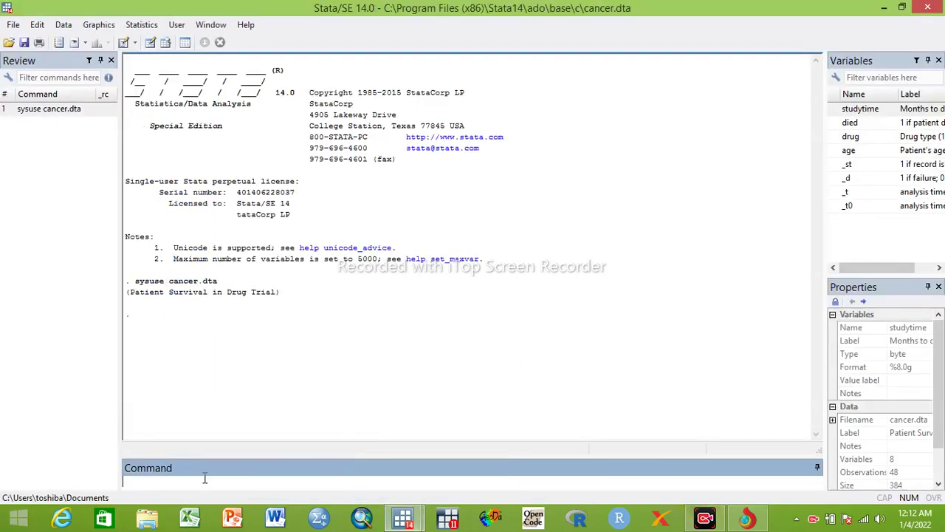
- Open the dataset with the edit command, inspect the age variable's first value, and close the data editor
{"action": "type", "text": "edit"}
{"action": "key", "text": "Return"}
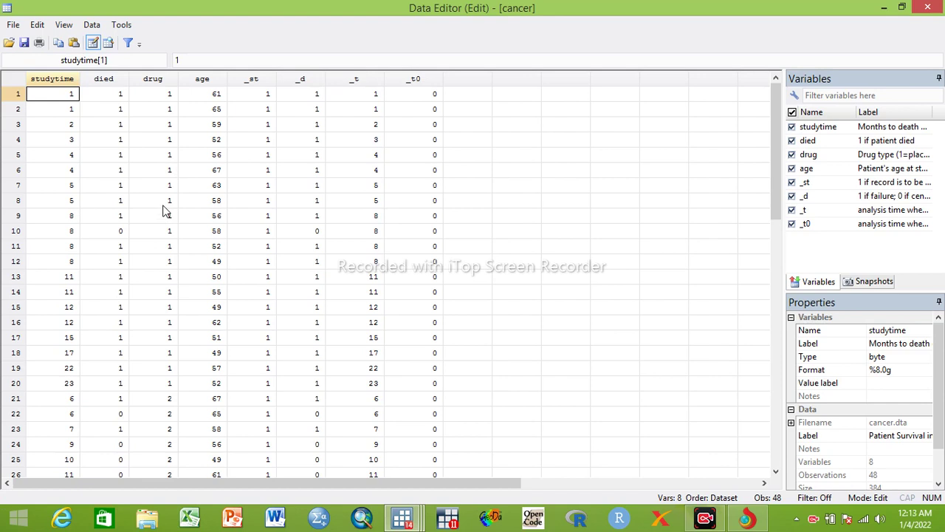
{"action": "left_click", "coordinate": [206, 99]}
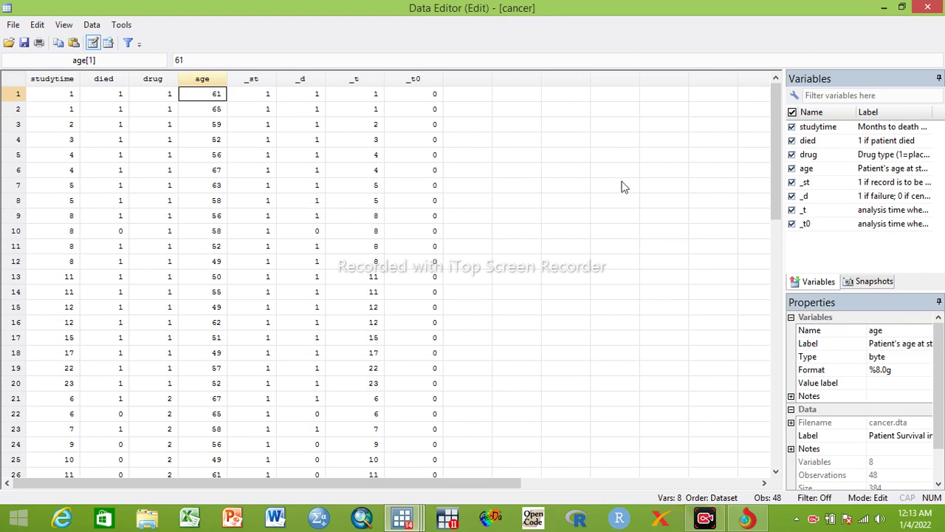
{"action": "left_click", "coordinate": [928, 7]}
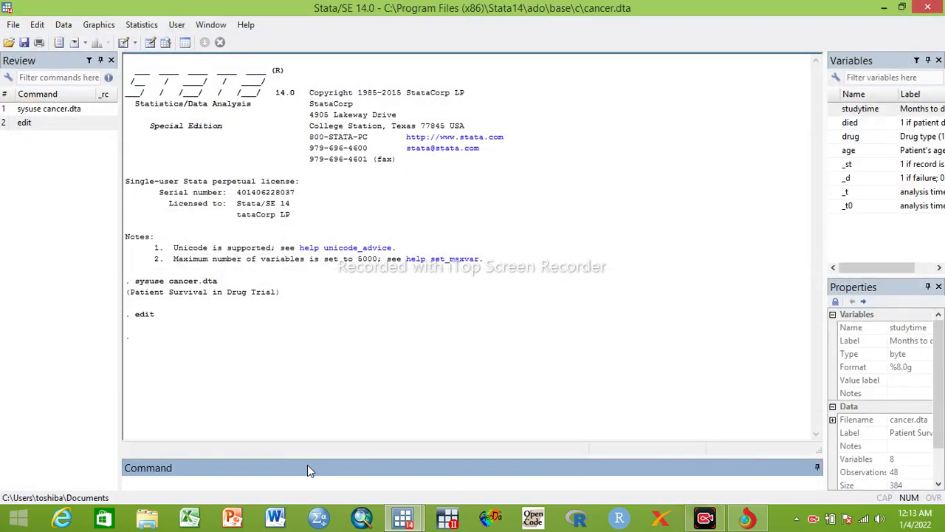
- Run a one-way frequency tabulation of the drug variable with tab drug
{"action": "type", "text": "tab"}
{"action": "double_click", "coordinate": [850, 138]}
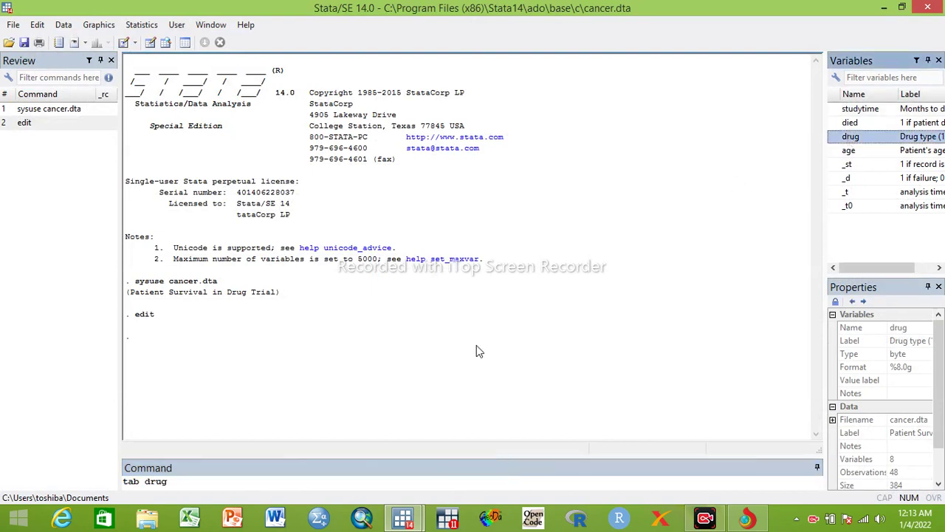
{"action": "key", "text": "Return"}
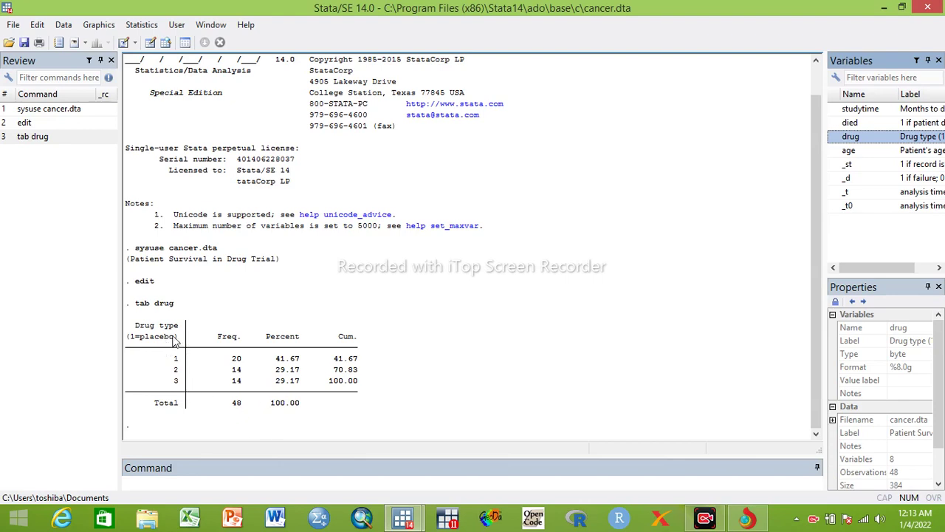
- Reuse the previous tabulation command with the variable replaced by age and run tab age
{"action": "left_click", "coordinate": [59, 136]}
{"action": "left_click", "coordinate": [170, 481]}
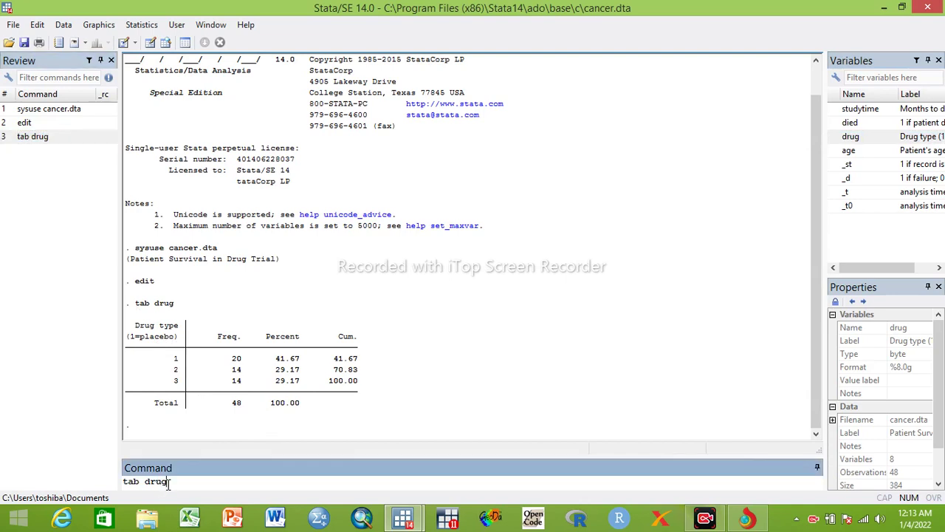
{"action": "key", "text": "BackSpace"}
{"action": "key", "text": "BackSpace"}
{"action": "key", "text": "BackSpace"}
{"action": "key", "text": "BackSpace"}
{"action": "double_click", "coordinate": [850, 150]}
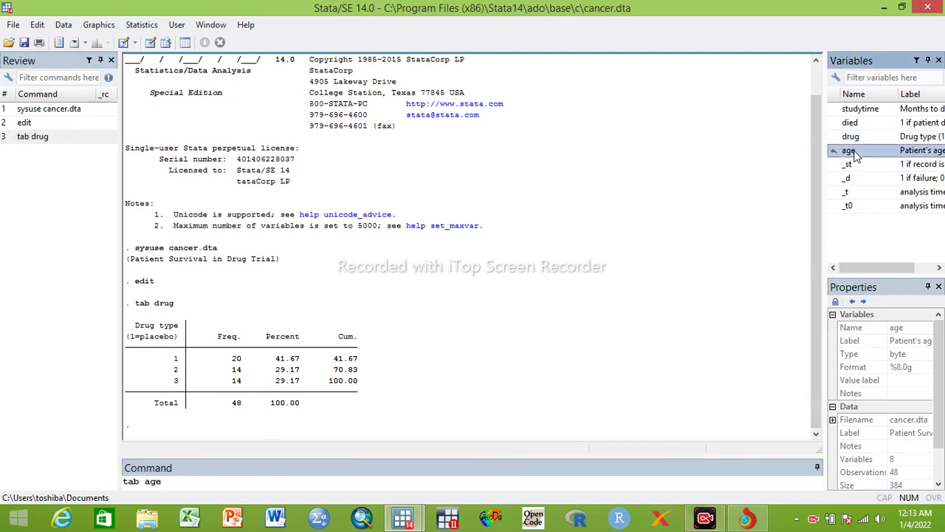
{"action": "key", "text": "Return"}
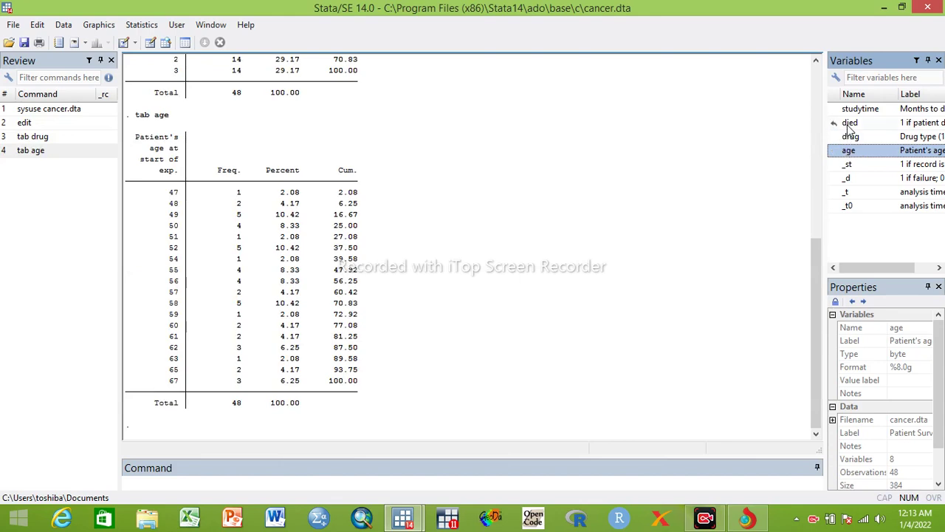
- Tabulate the frequencies of the died variable with tab died
{"action": "left_click", "coordinate": [850, 126]}
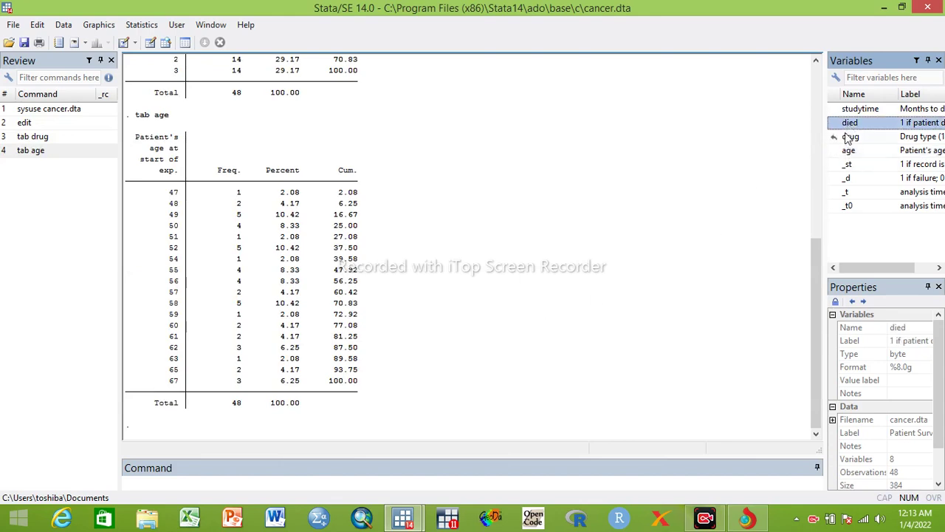
{"action": "double_click", "coordinate": [852, 129]}
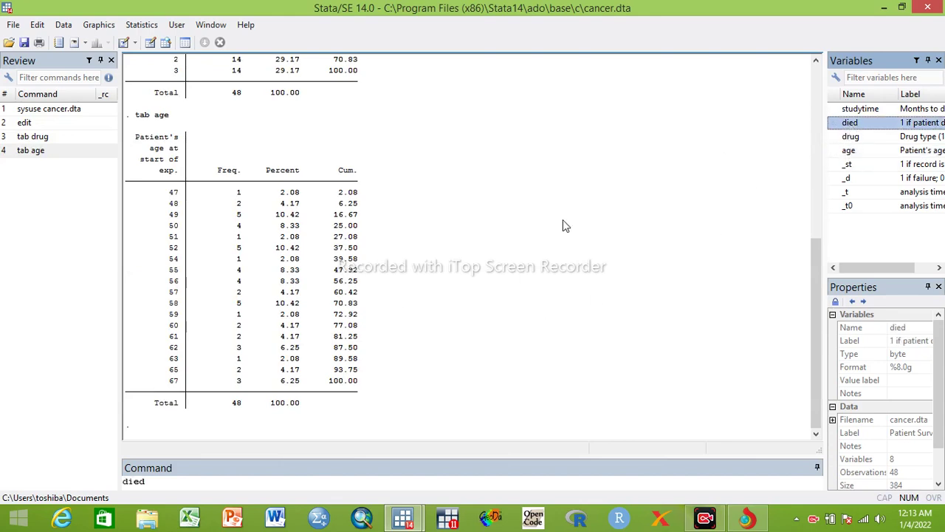
{"action": "left_click", "coordinate": [125, 480]}
{"action": "type", "text": "tab died"}
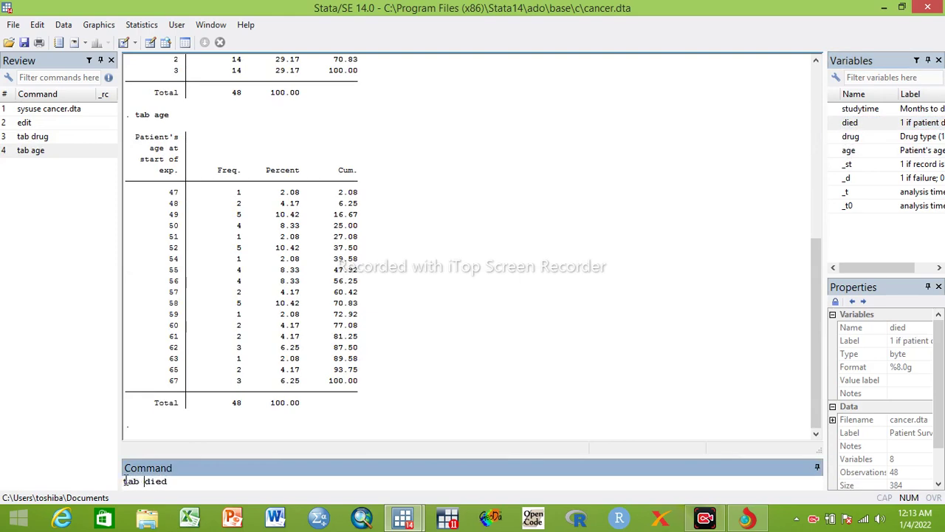
{"action": "key", "text": "Return"}
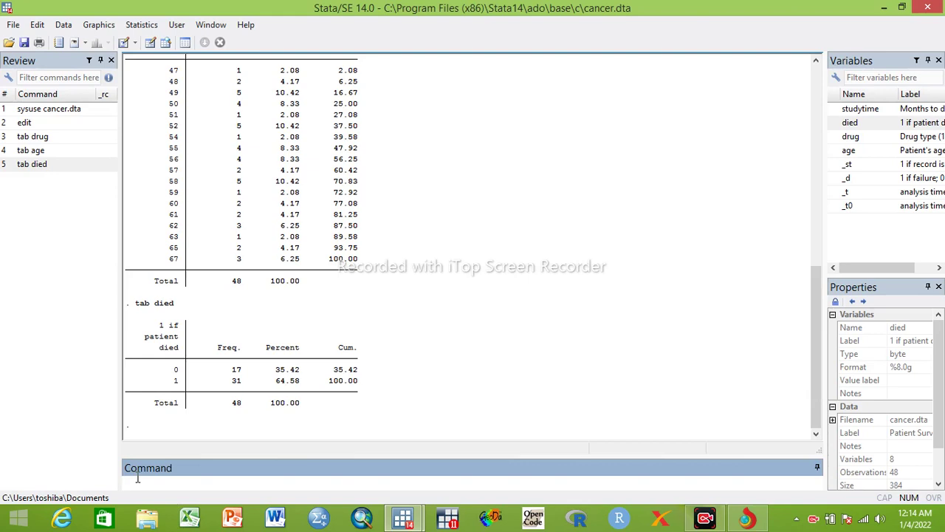
- Declare the data as survival-time data with stset, using studytime as the time variable and died as the failure variable
{"action": "type", "text": "stset"}
{"action": "double_click", "coordinate": [863, 110]}
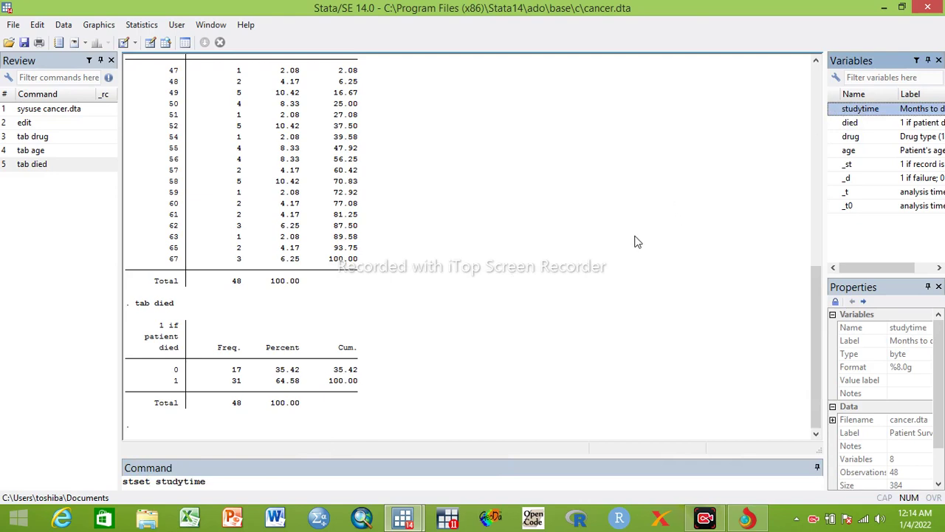
{"action": "type", "text": ", "}
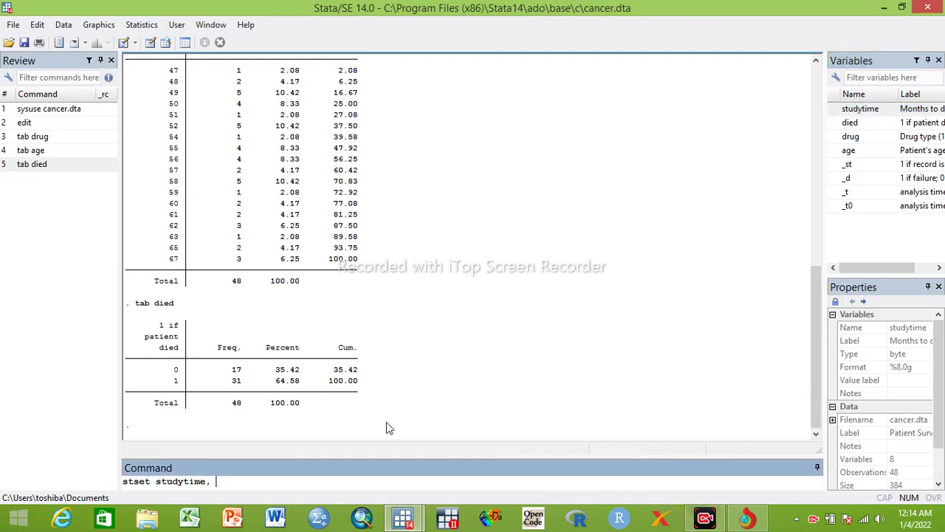
{"action": "type", "text": "failure ()"}
{"action": "double_click", "coordinate": [851, 123]}
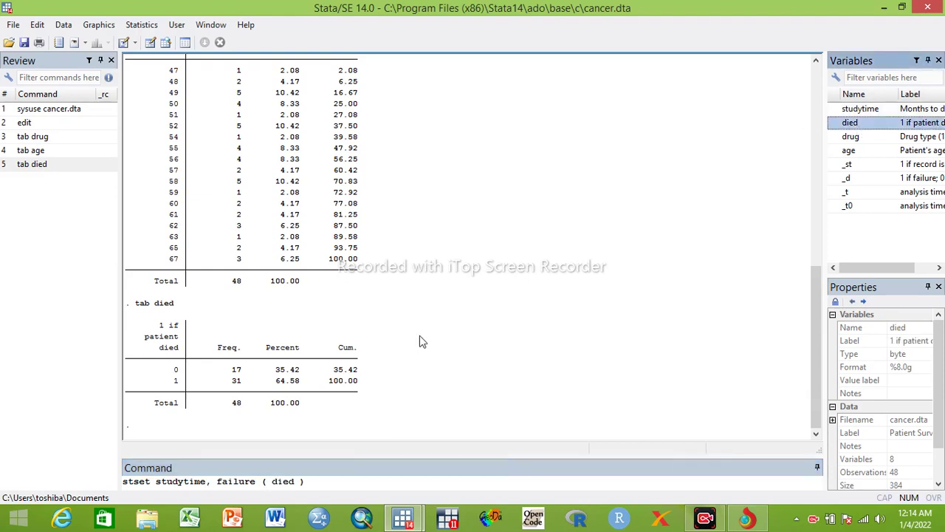
{"action": "left_click", "coordinate": [303, 481]}
{"action": "key", "text": "Return"}
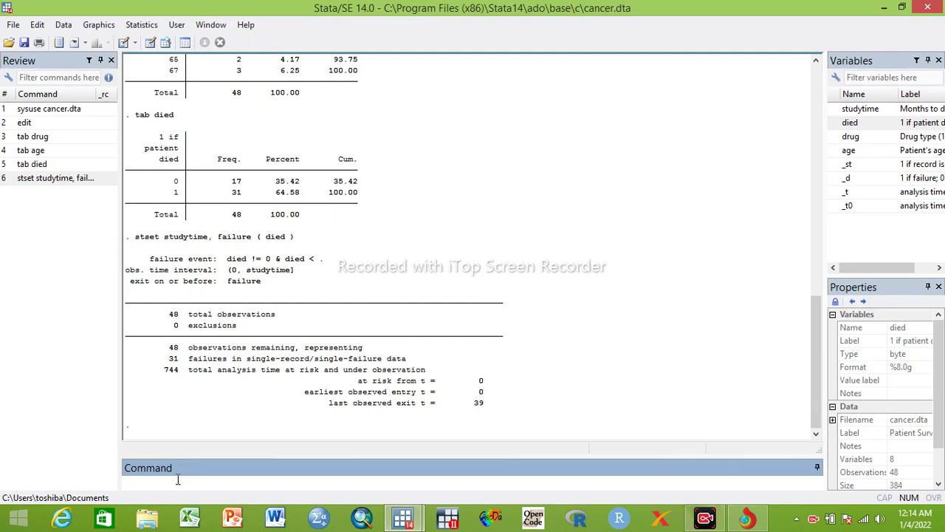
- Fit a Cox regression with drug as a plain covariate by running stcox drug
{"action": "type", "text": "stcox"}
{"action": "type", "text": "i"}
{"action": "key", "text": "BackSpace"}
{"action": "left_click", "coordinate": [852, 140]}
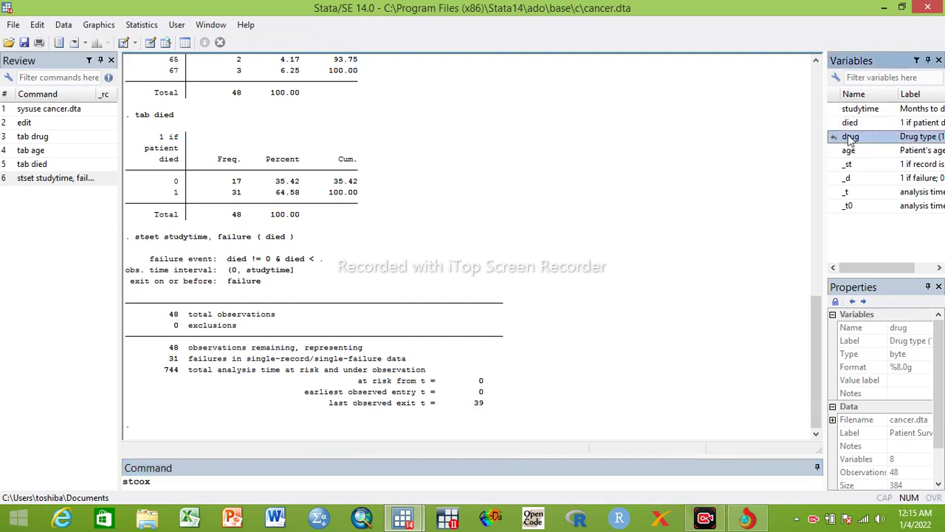
{"action": "double_click", "coordinate": [851, 140]}
{"action": "left_click", "coordinate": [182, 481]}
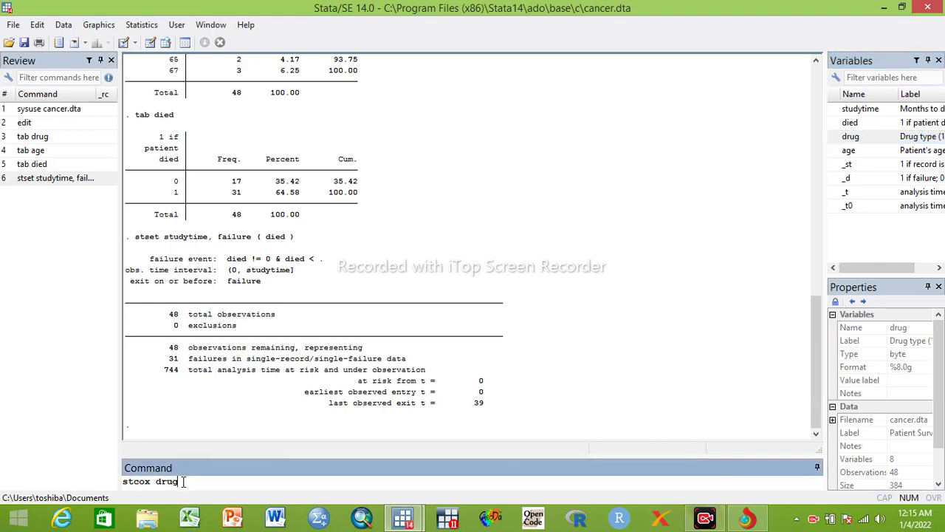
{"action": "key", "text": "Return"}
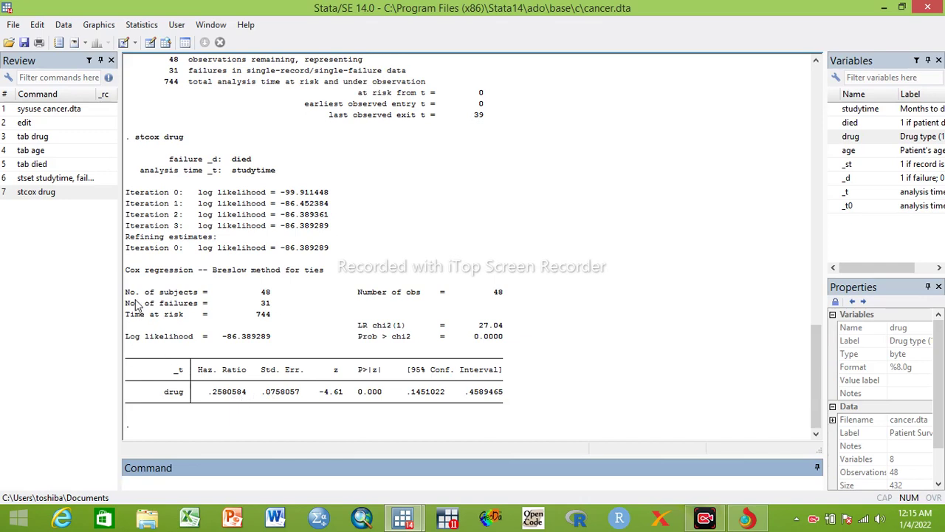
- Refit the Cox regression treating drug as a categorical factor by running stcox i.drug
{"action": "left_click", "coordinate": [45, 193]}
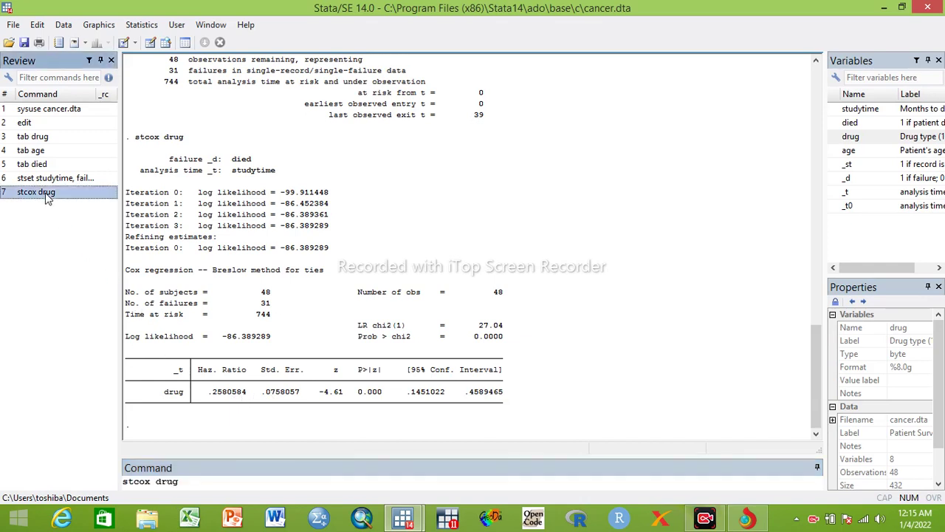
{"action": "left_click", "coordinate": [156, 481]}
{"action": "type", "text": "i."}
{"action": "key", "text": "BackSpace"}
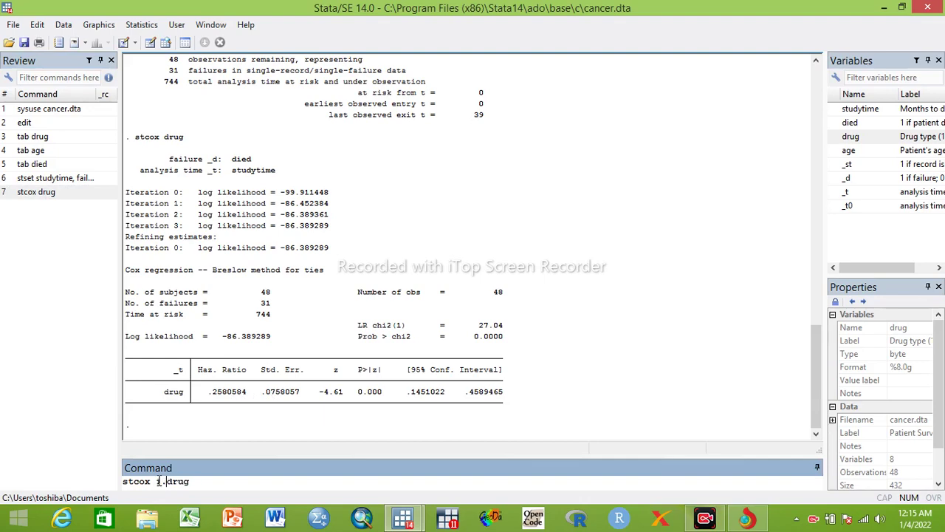
{"action": "key", "text": "Return"}
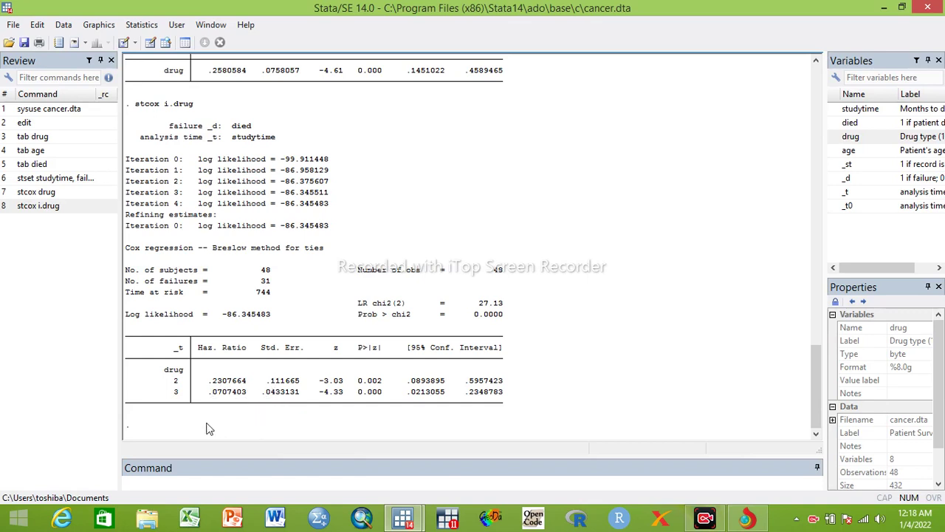
- Refit the Cox regression with the last drug category as the reference by running stcox ib(last).drug
{"action": "left_click", "coordinate": [55, 209]}
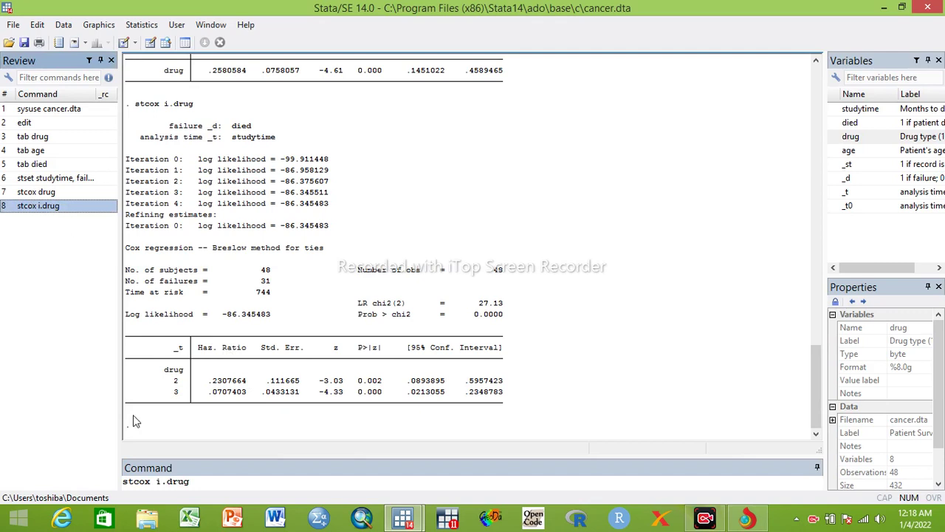
{"action": "left_click", "coordinate": [160, 481]}
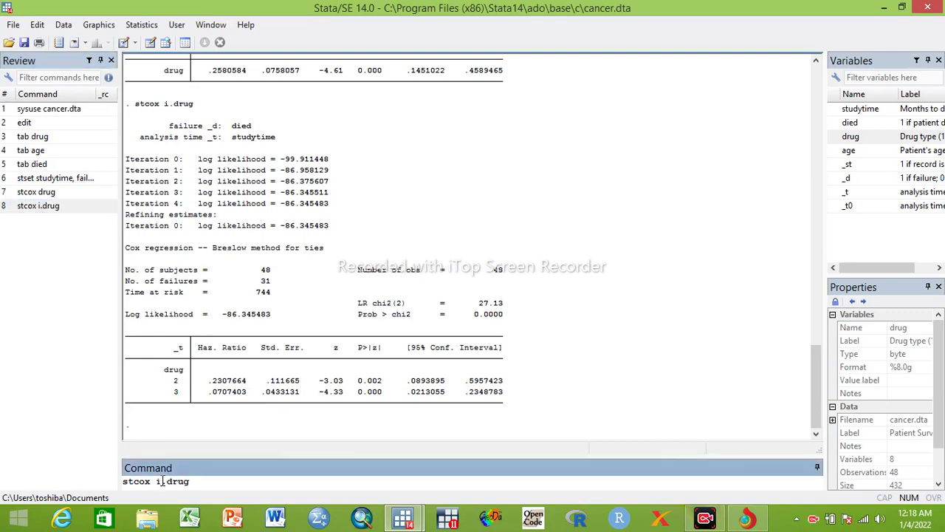
{"action": "type", "text": "b (0"}
{"action": "key", "text": "BackSpace"}
{"action": "key", "text": "BackSpace"}
{"action": "key", "text": "BackSpace"}
{"action": "type", "text": "()"}
{"action": "left_click", "coordinate": [173, 481]}
{"action": "type", "text": "last"}
{"action": "key", "text": "Return"}
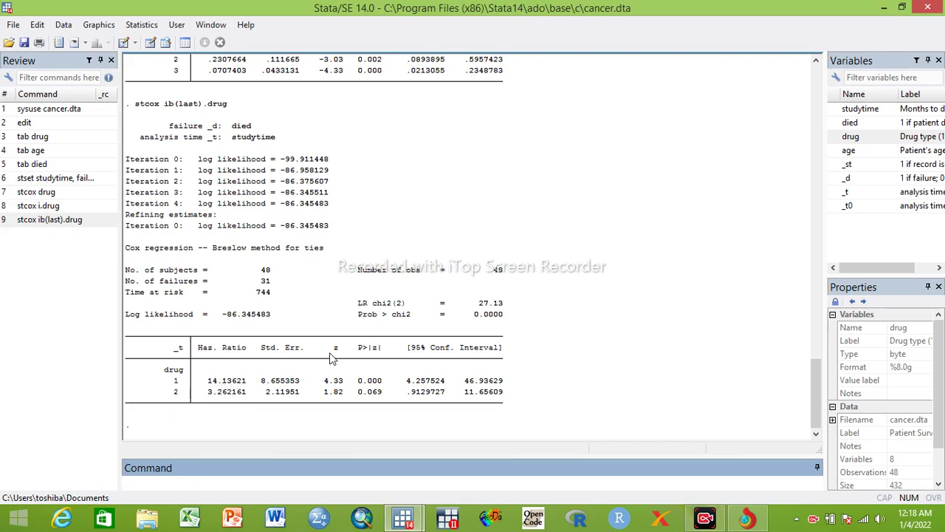
- Fit a Cox regression with drug as a categorical factor and age as a covariate by running stcox i.drug age
{"action": "left_click", "coordinate": [63, 220]}
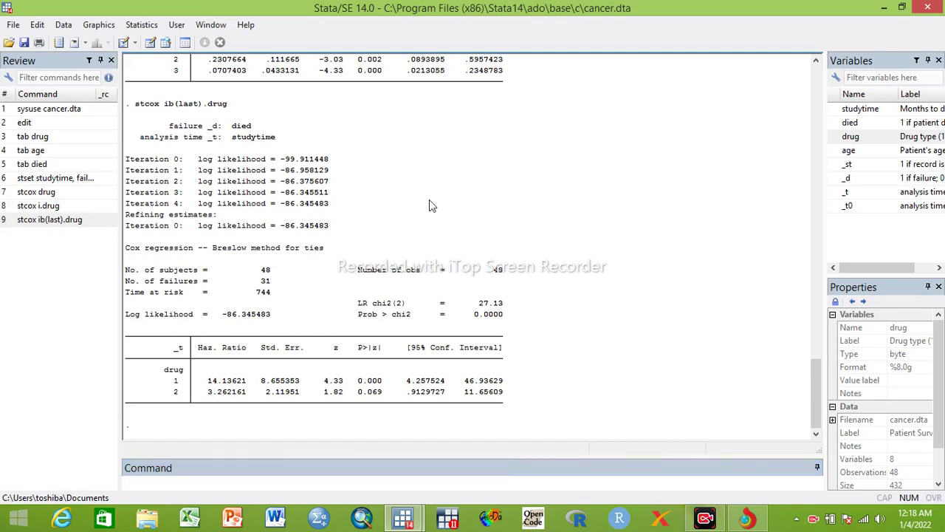
{"action": "scroll", "coordinate": [429, 201], "scroll_direction": "up", "scroll_amount": 1}
{"action": "scroll", "coordinate": [429, 199], "scroll_direction": "up", "scroll_amount": 1}
{"action": "scroll", "coordinate": [430, 200], "scroll_direction": "up", "scroll_amount": 1}
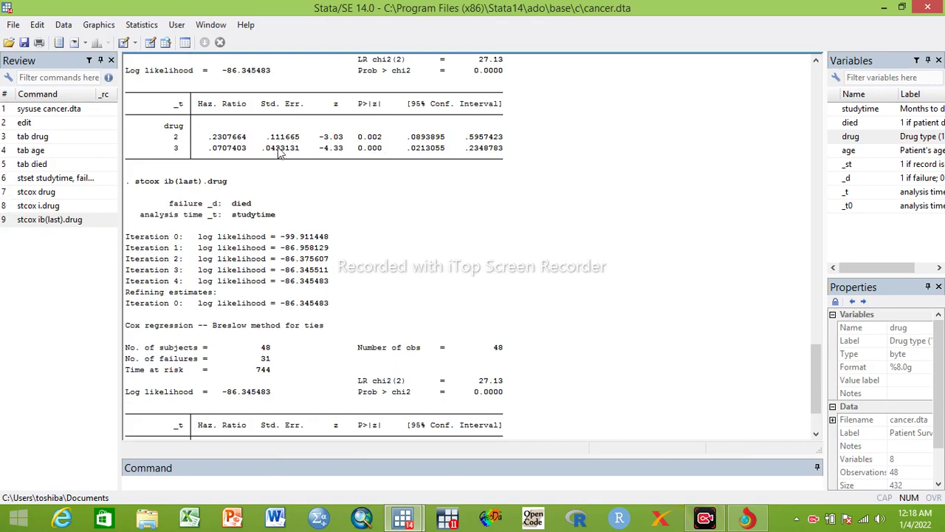
{"action": "left_click", "coordinate": [58, 207]}
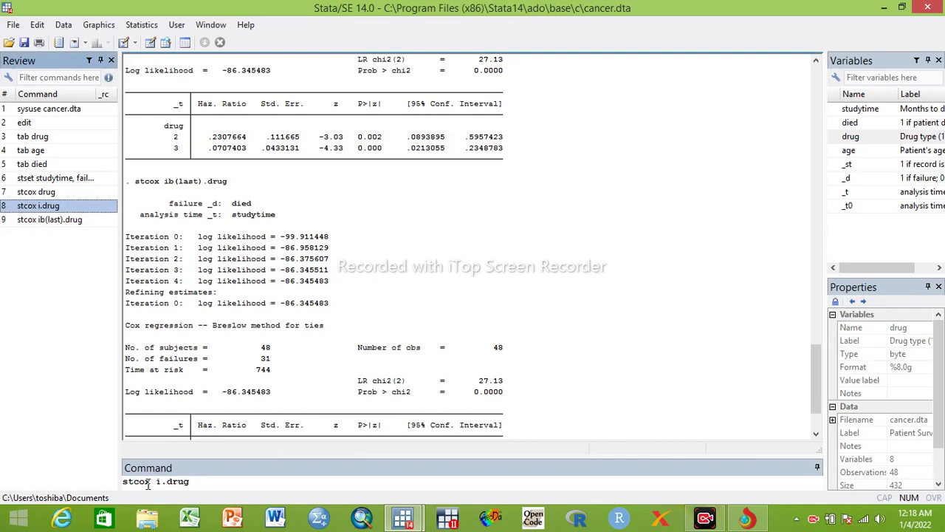
{"action": "left_click", "coordinate": [195, 480]}
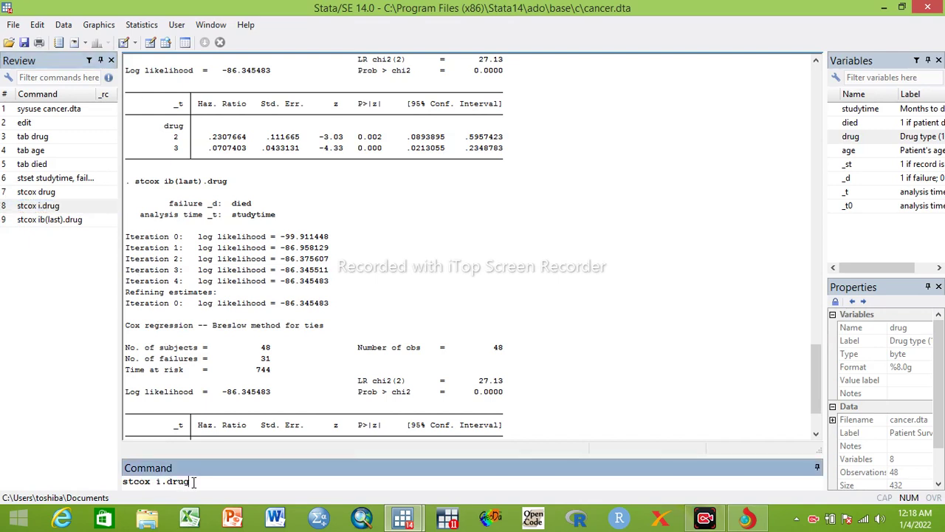
{"action": "double_click", "coordinate": [851, 151]}
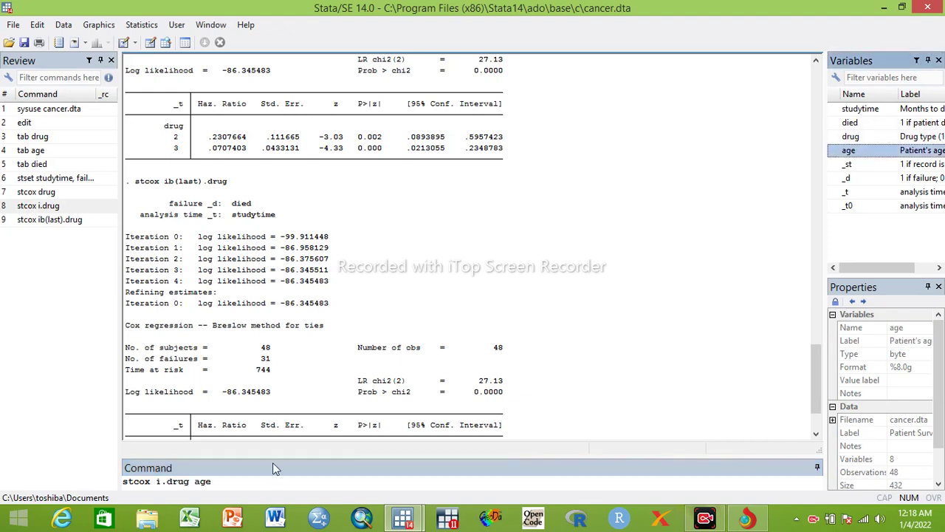
{"action": "left_click", "coordinate": [219, 489]}
{"action": "key", "text": "Return"}
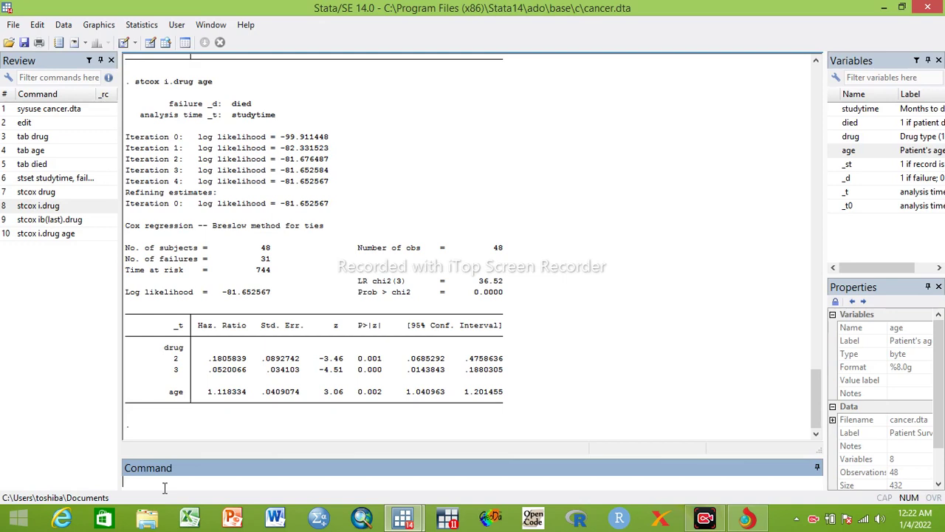
- Test the proportional-hazards assumption with estat phtest and generate the Cox-Snell residuals with predict cresid, csnell
{"action": "type", "text": "estat phtest"}
{"action": "key", "text": "Return"}
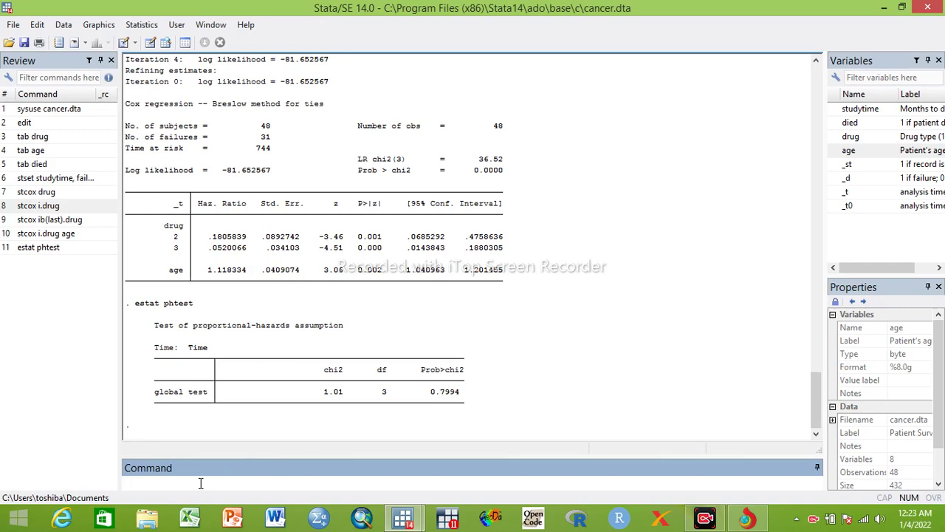
{"action": "type", "text": "predict cresid, csnell"}
{"action": "key", "text": "Return"}
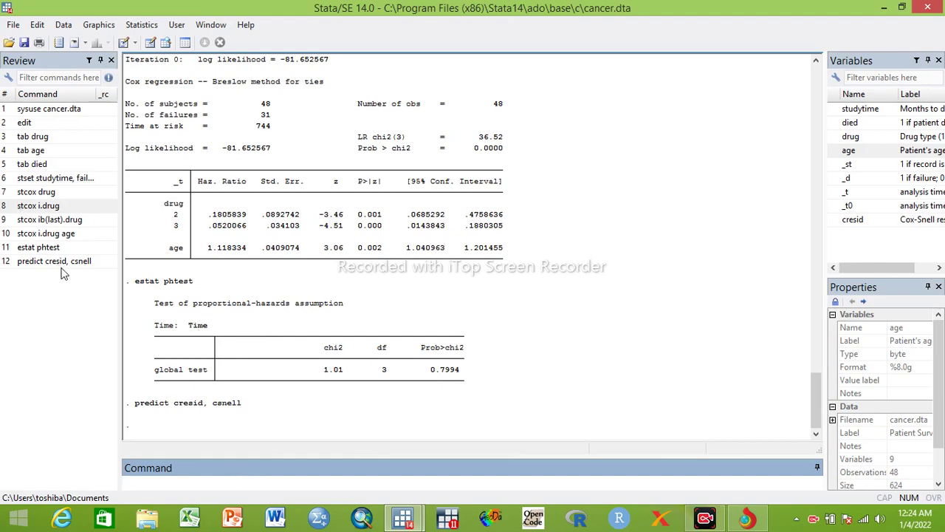
- Rerun stcox i.drug age and start a log-log survival plot command with stphplot, strata ( drug )
{"action": "left_click", "coordinate": [52, 234]}
{"action": "key", "text": "Return"}
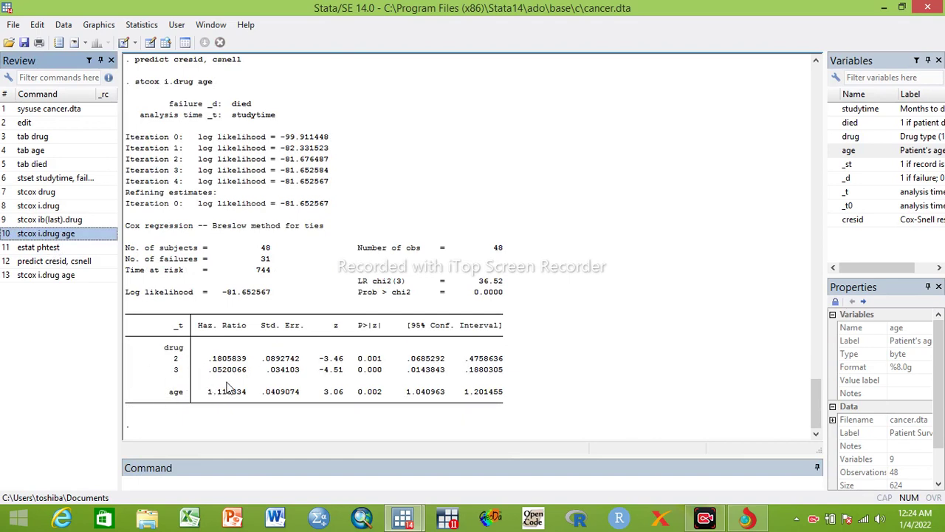
{"action": "left_click", "coordinate": [156, 486]}
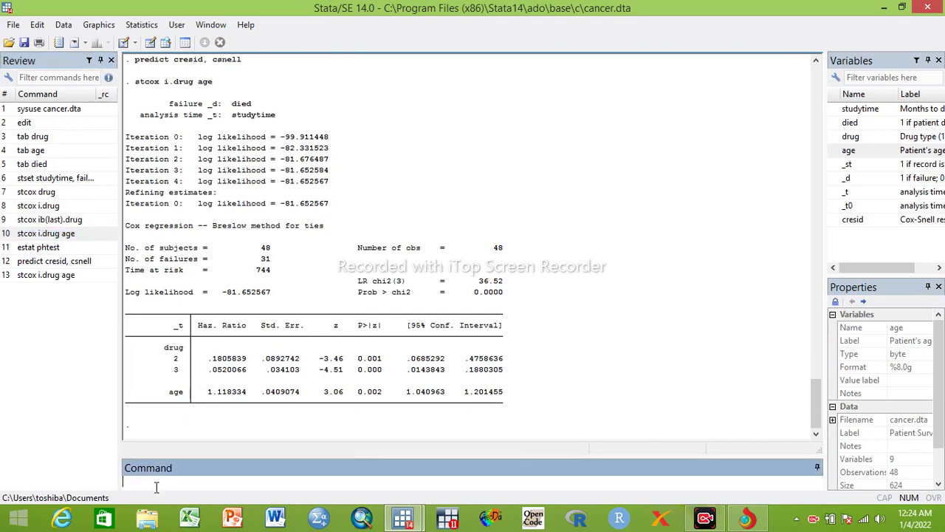
{"action": "type", "text": "stphplot"}
{"action": "type", "text": ", strata (d"}
{"action": "key", "text": "BackSpace"}
{"action": "double_click", "coordinate": [848, 141]}
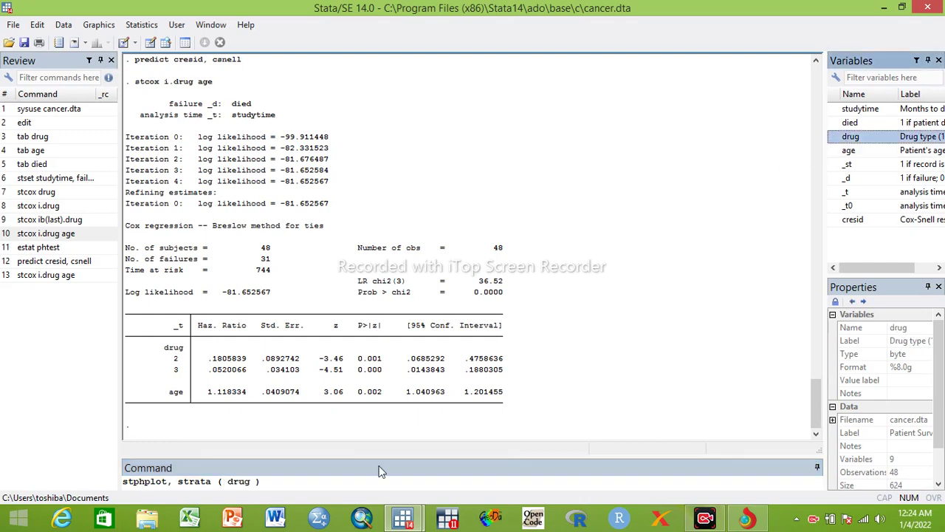
{"action": "type", "text": ")"}
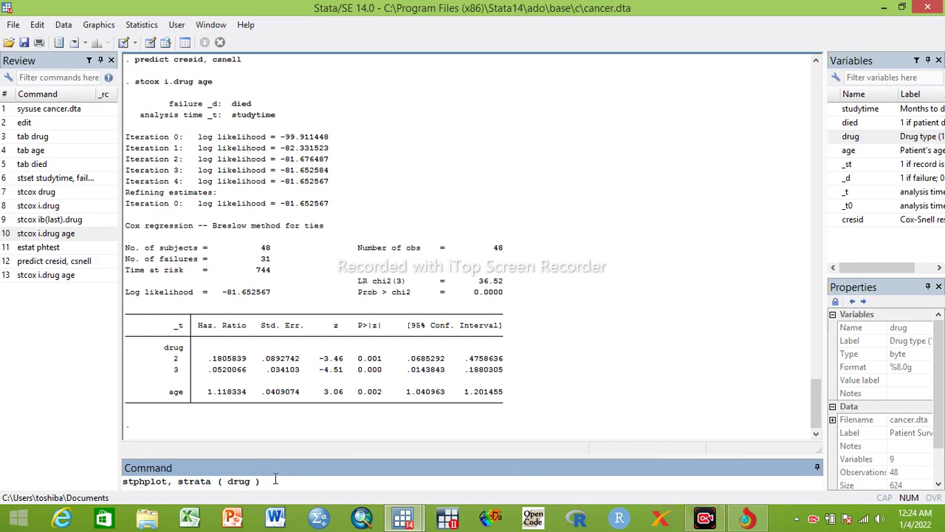
- Add the option adjust ( age ) to the stphplot command so the curves are adjusted for age
{"action": "type", "text": " ad"}
{"action": "type", "text": "just"}
{"action": "type", "text": " ()"}
{"action": "key", "text": "BackSpace"}
{"action": "type", "text": ")"}
{"action": "double_click", "coordinate": [846, 153]}
{"action": "left_click", "coordinate": [348, 480]}
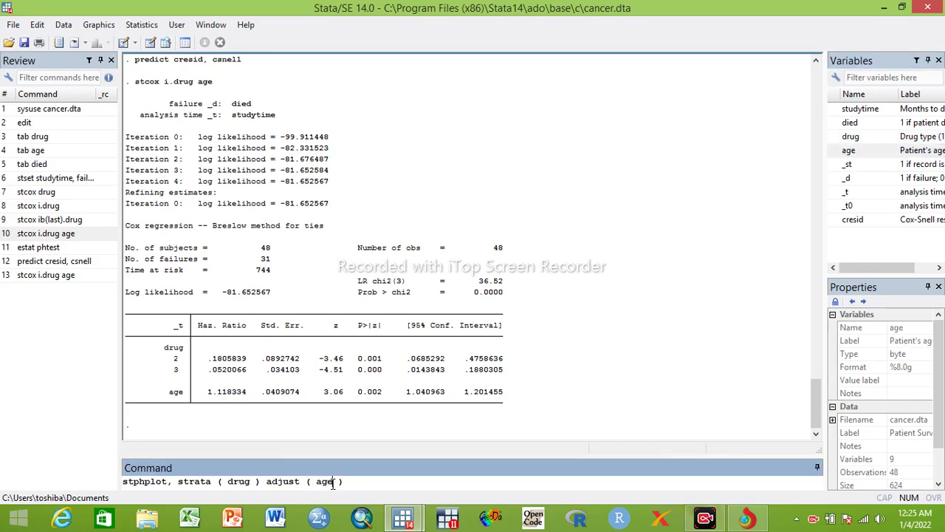
- Complete the stphplot command with the options zero and xlabel (1/7) and run it to draw the graph
{"action": "left_click", "coordinate": [333, 481]}
{"action": "type", "text": "zeroxlabel ()"}
{"action": "left_click", "coordinate": [417, 481]}
{"action": "type", "text": "1/7"}
{"action": "left_click", "coordinate": [372, 481]}
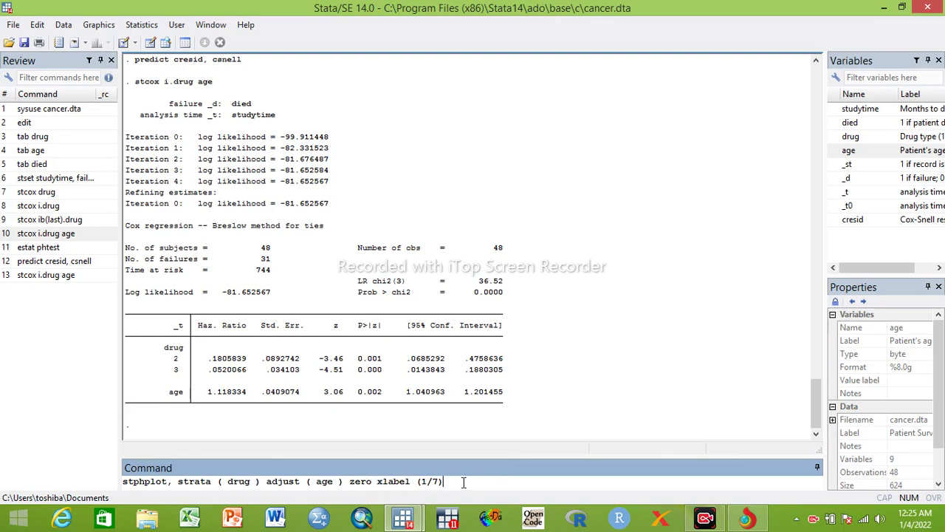
{"action": "key", "text": "Return"}
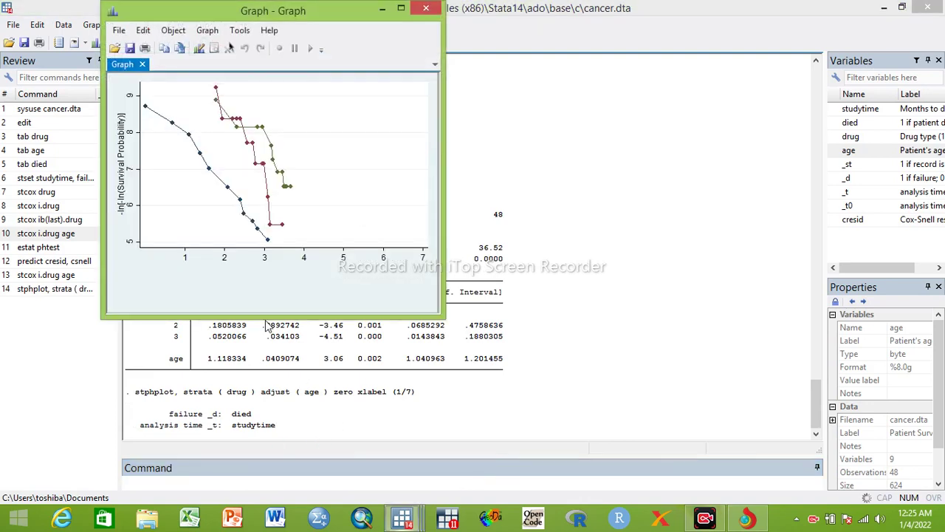
- Examine the log-log survival graph at full size, close it, and review the earlier estat phtest output
{"action": "left_click", "coordinate": [401, 8]}
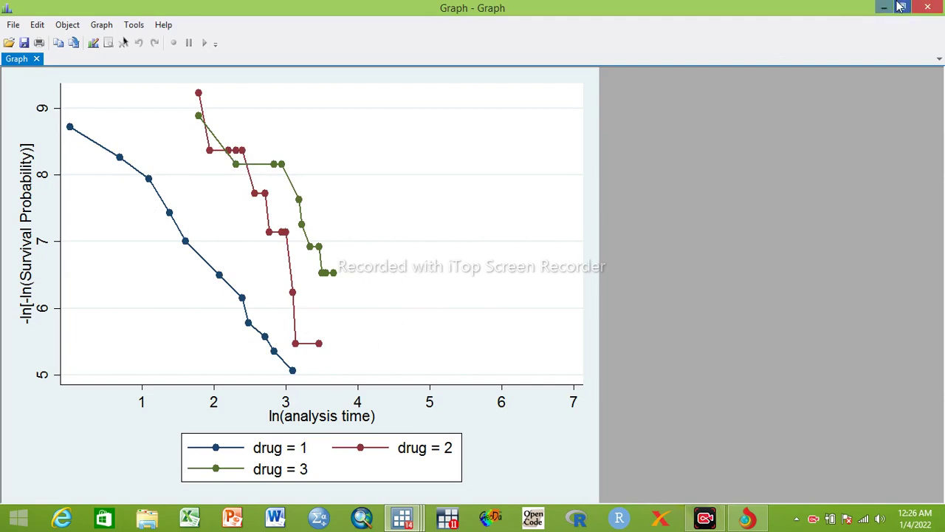
{"action": "left_click", "coordinate": [928, 6]}
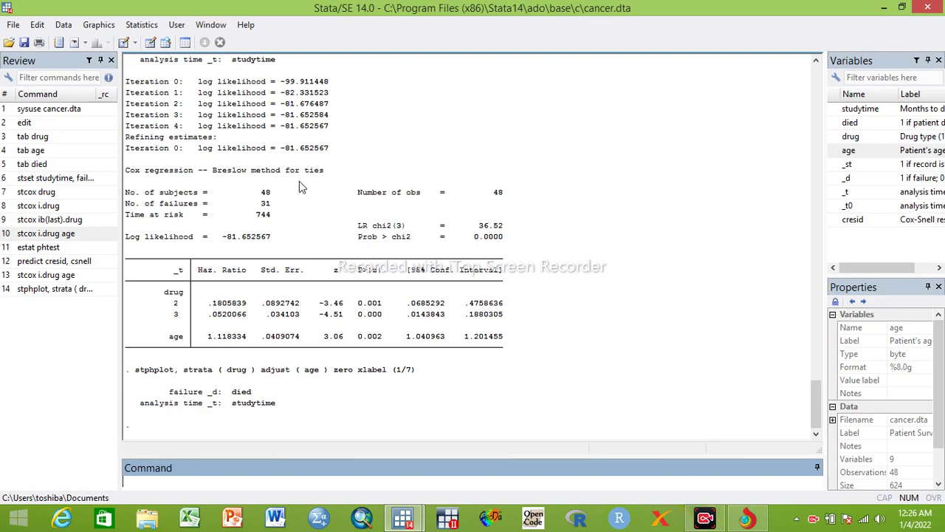
{"action": "scroll", "coordinate": [396, 164], "scroll_direction": "up", "scroll_amount": 2}
{"action": "scroll", "coordinate": [397, 164], "scroll_direction": "up", "scroll_amount": 5}
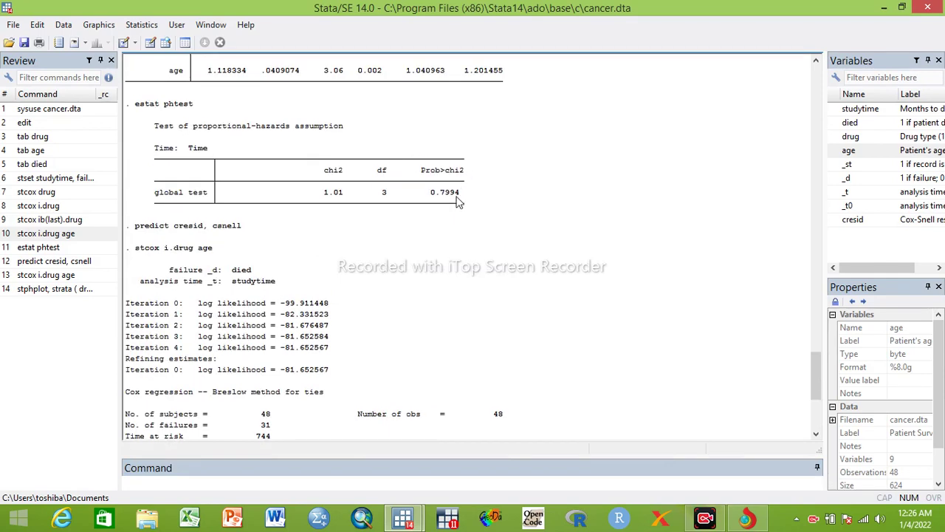
{"action": "scroll", "coordinate": [456, 198], "scroll_direction": "down", "scroll_amount": 1}
{"action": "scroll", "coordinate": [455, 201], "scroll_direction": "down", "scroll_amount": 6}
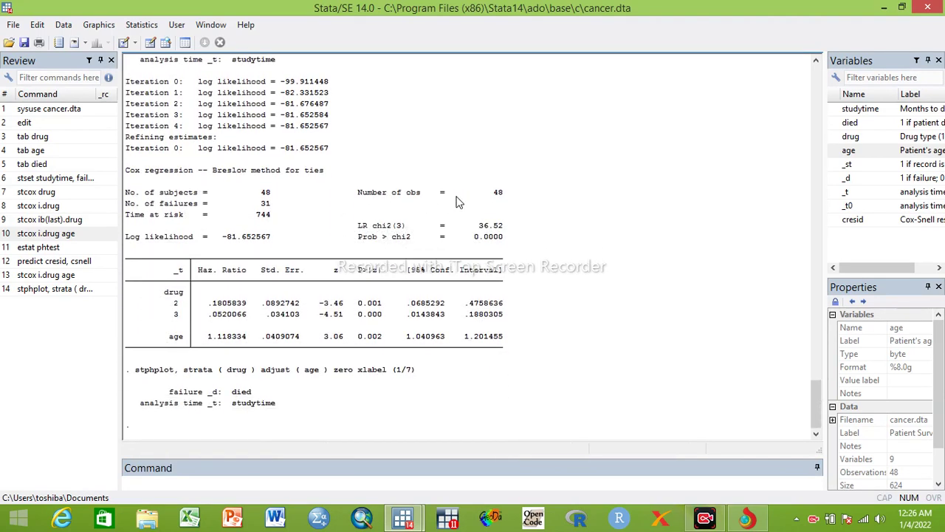